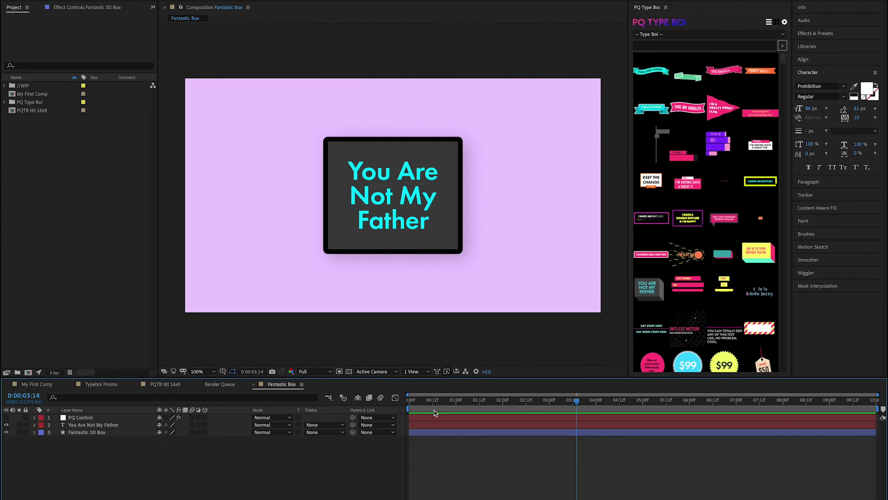
# Step: Preview the Fantastic Box 3D box animation reading You Are Not My Father
pyautogui.press('space')
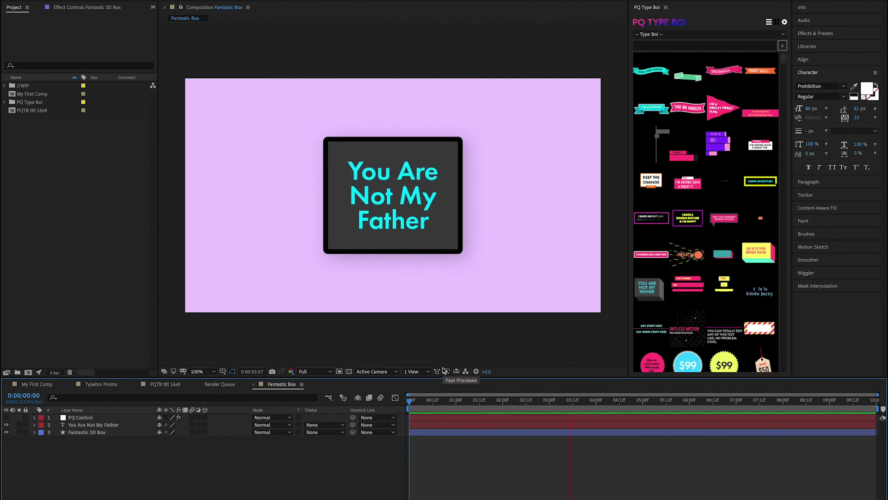
# Step: Join You Are Not My Father onto one line, preview it, and show PQ Control's settings
pyautogui.doubleClick(396, 192)
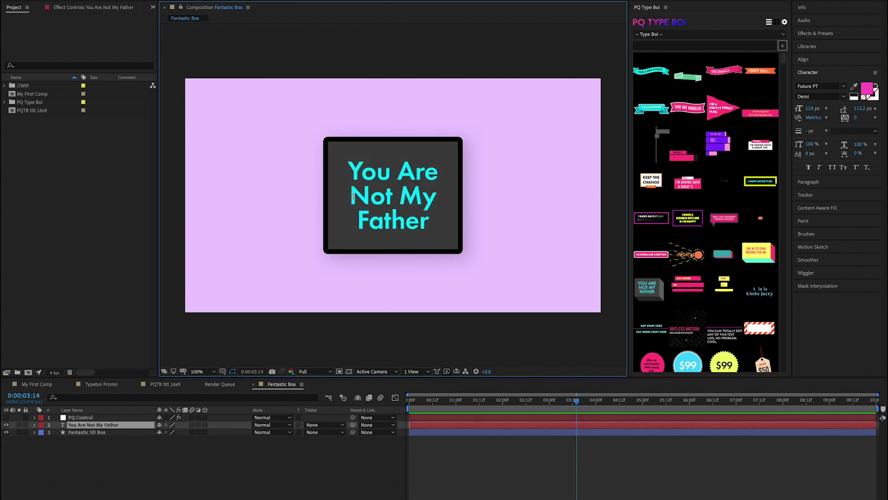
pyautogui.press('BackSpace')
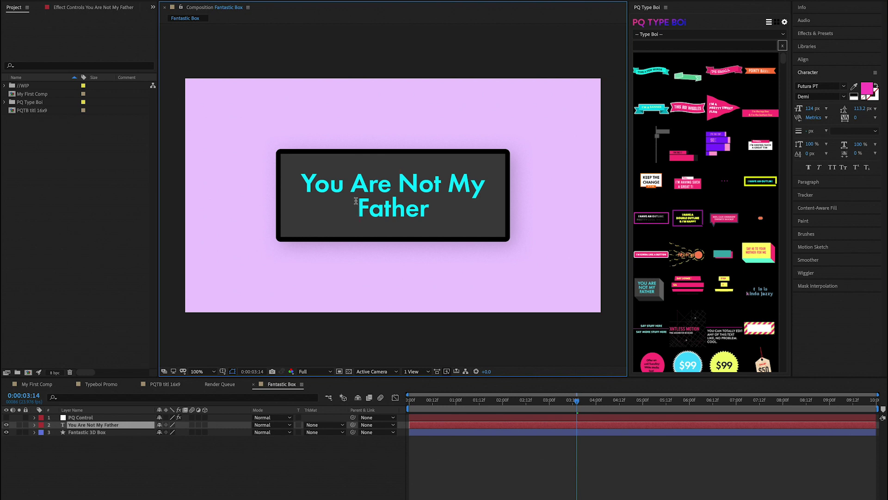
pyautogui.press('BackSpace')
pyautogui.press('space')
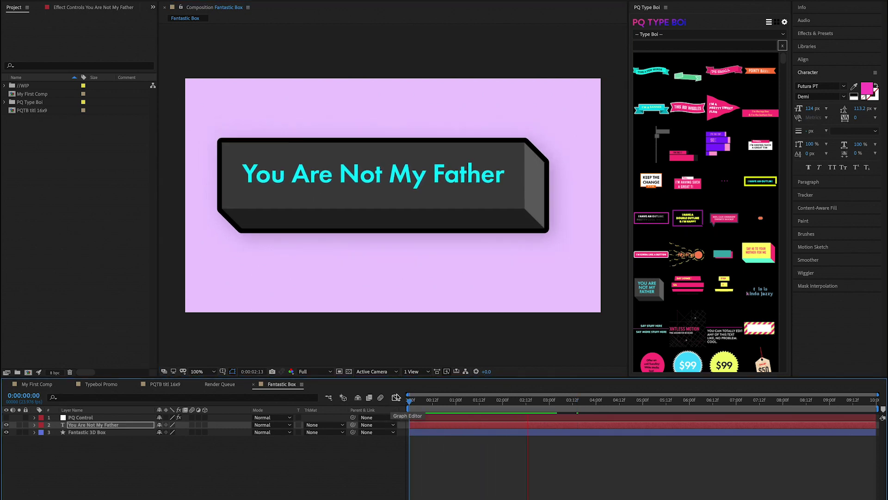
pyautogui.click(92, 417)
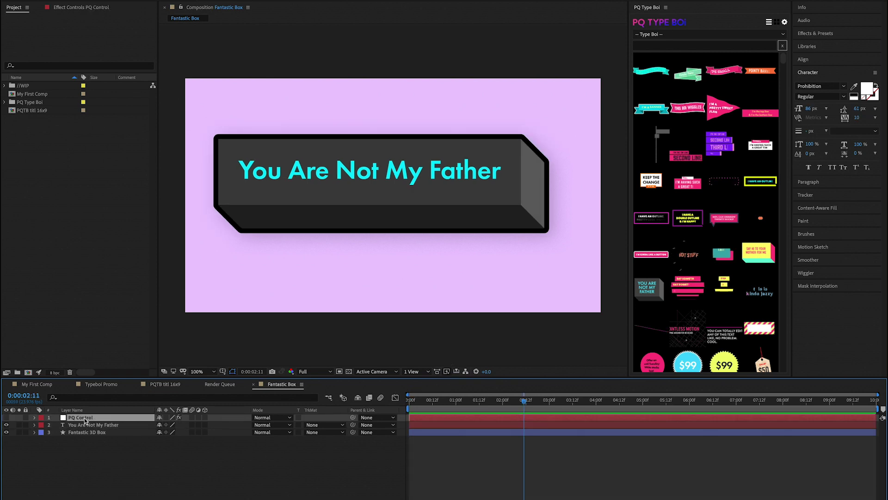
pyautogui.click(80, 7)
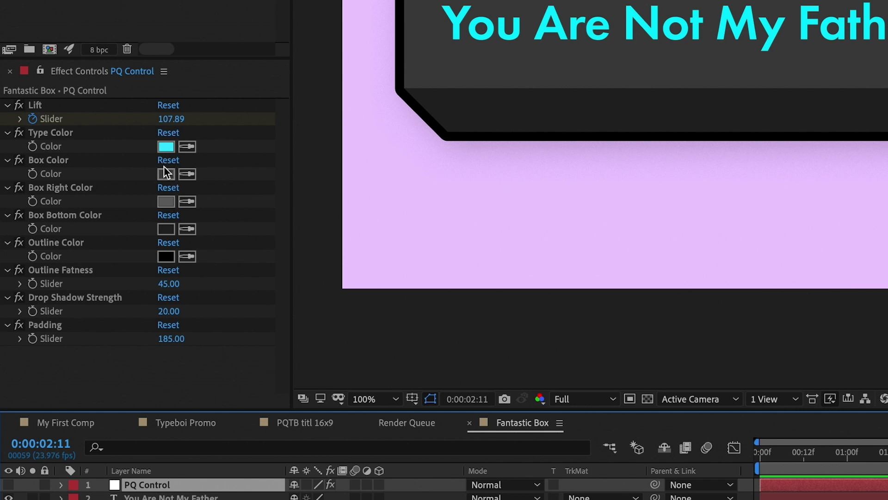
# Step: Set the Fantastic Box Type Color to yellow
pyautogui.click(167, 146)
pyautogui.moveTo(299, 66)
pyautogui.mouseDown()
pyautogui.moveTo(309, 101)
pyautogui.moveTo(358, 27)
pyautogui.mouseUp()
pyautogui.moveTo(324, 85)
pyautogui.mouseDown()
pyautogui.moveTo(324, 68)
pyautogui.moveTo(318, 207)
pyautogui.mouseUp()
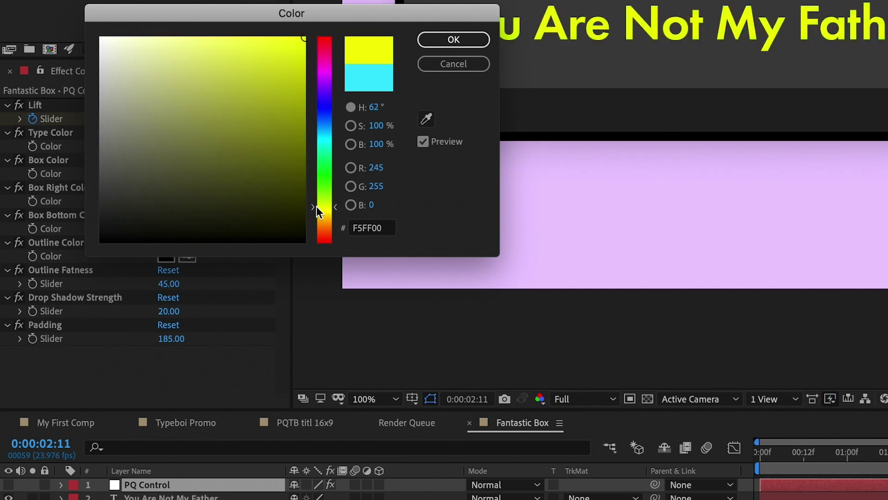
pyautogui.click(453, 39)
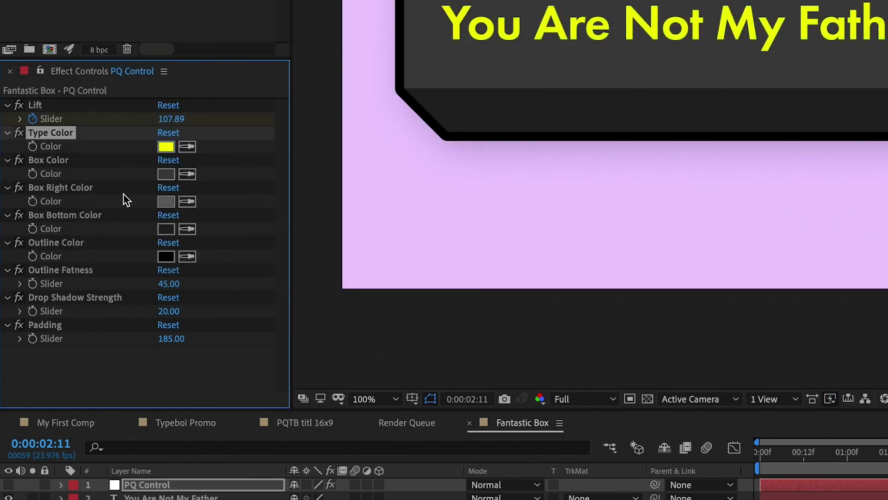
# Step: Make the box front teal and lighten the outline color to pale pink
pyautogui.click(169, 201)
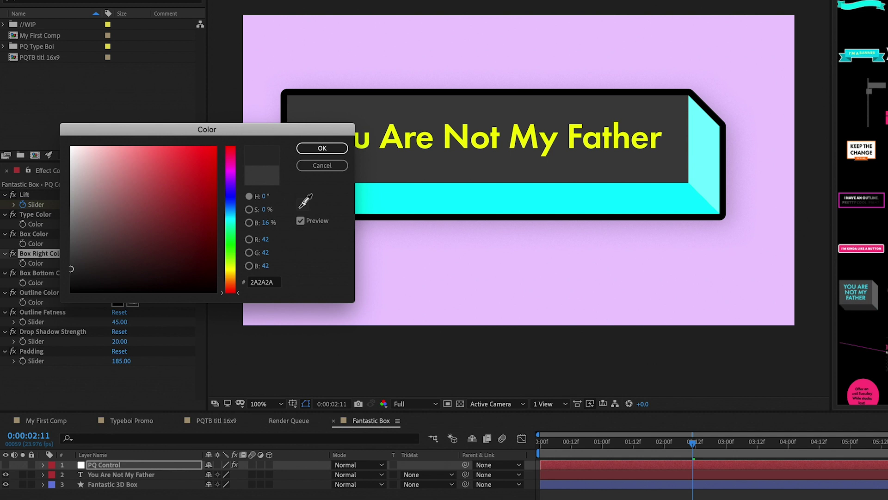
pyautogui.moveTo(150, 168); pyautogui.dragTo(179, 187)
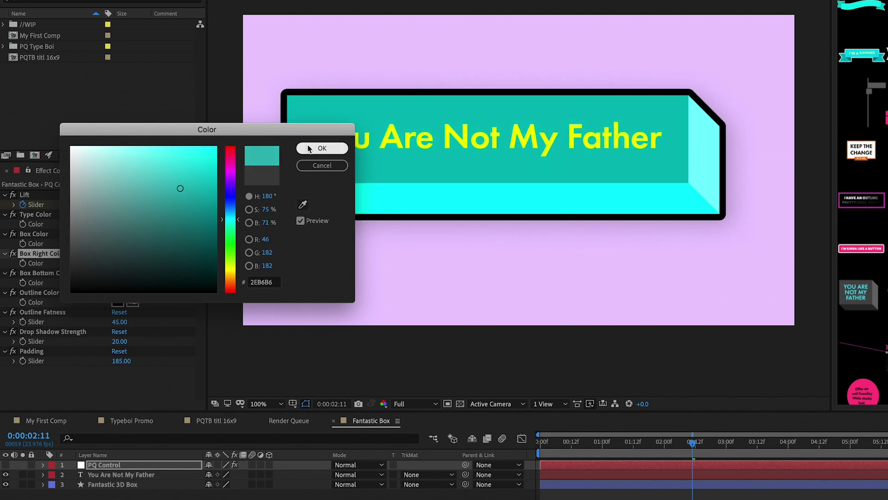
pyautogui.click(322, 148)
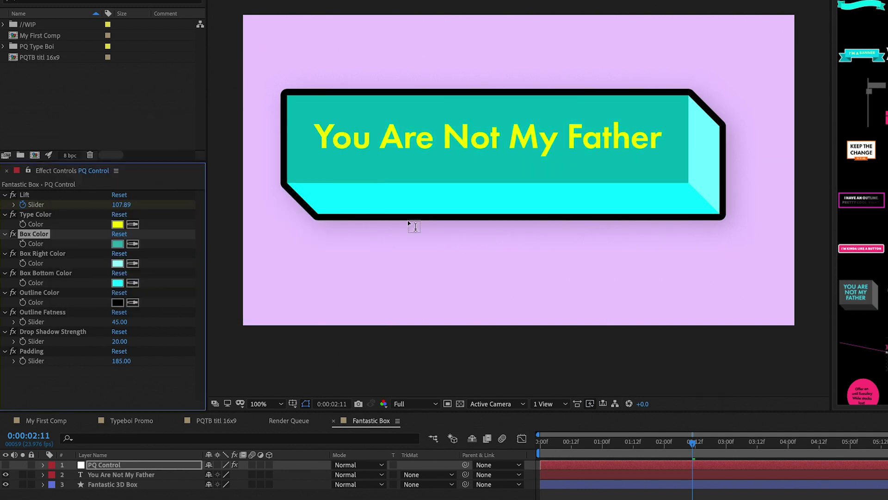
pyautogui.click(117, 303)
pyautogui.moveTo(185, 261); pyautogui.dragTo(73, 149)
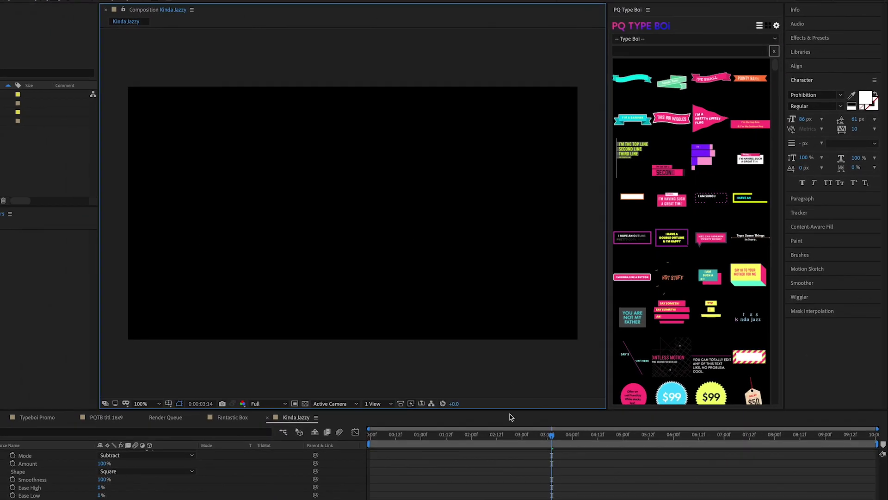
# Step: Increase Kinda Jazzy's Wobblyness and break the banner text after COOL onto a second line
pyautogui.moveTo(130, 261); pyautogui.dragTo(232, 264)
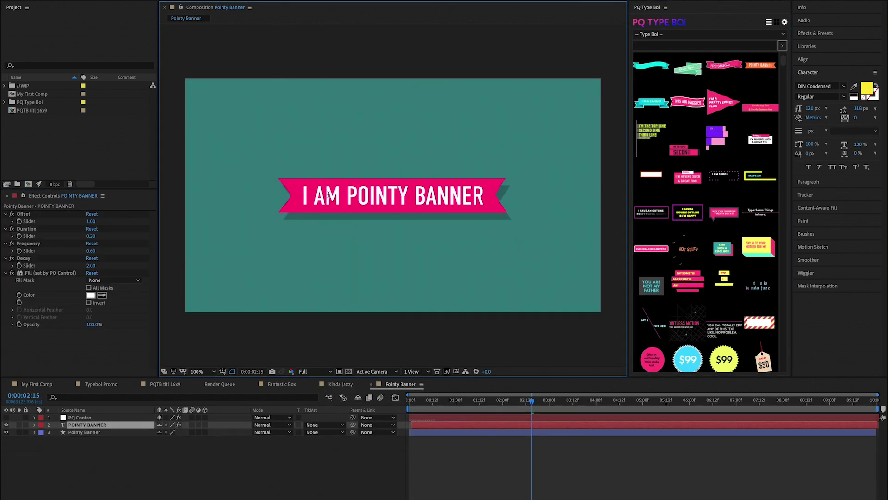
pyautogui.write('A COO')
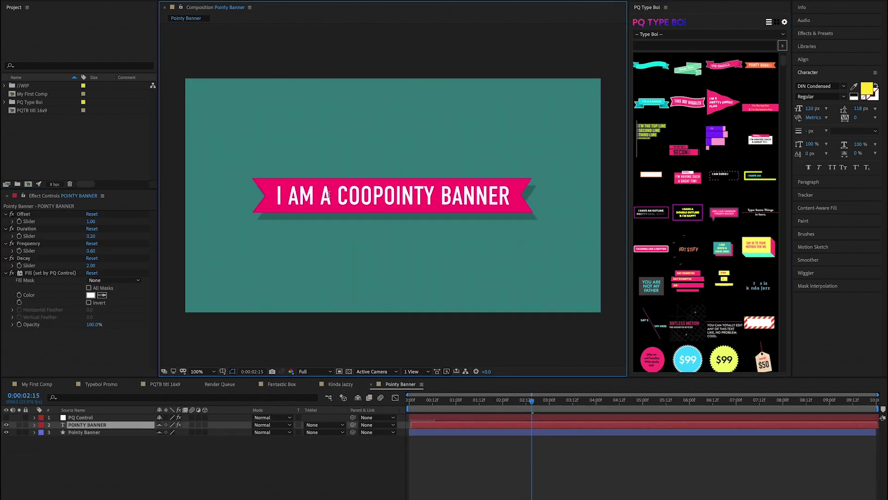
pyautogui.write('L')
pyautogui.press('Return')
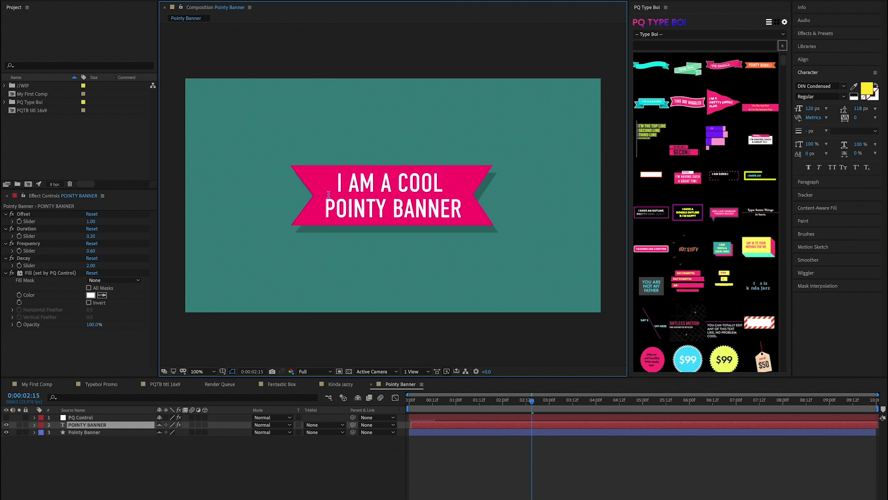
pyautogui.scroll(-10, 708, 208)
pyautogui.scroll(-5, 707, 208)
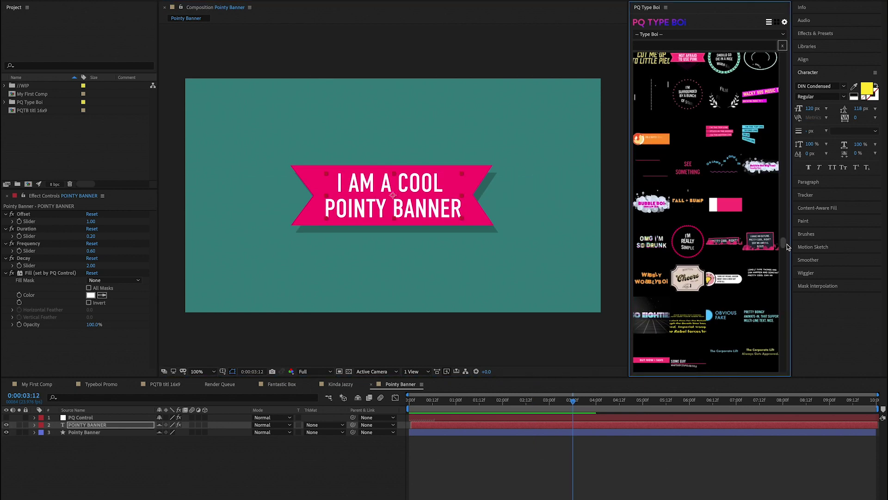
# Step: Create the Fall & Bump title, preview it from the start, and edit its TEXT FALL + BUMP layer
pyautogui.doubleClick(693, 201)
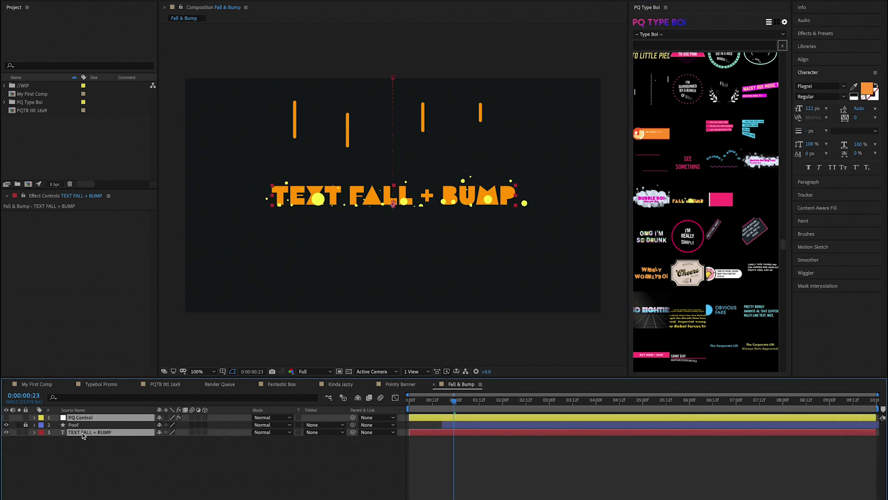
pyautogui.click(208, 459)
pyautogui.moveTo(455, 401); pyautogui.dragTo(412, 402)
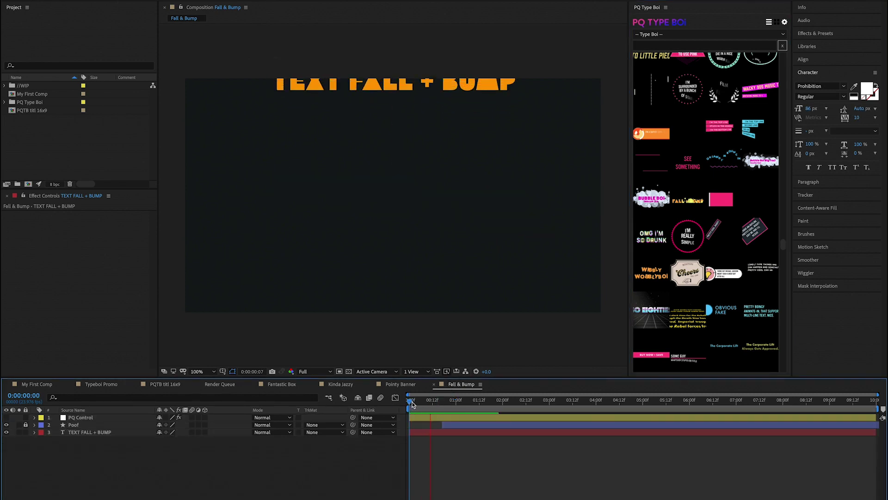
pyautogui.press('space')
pyautogui.click(89, 433)
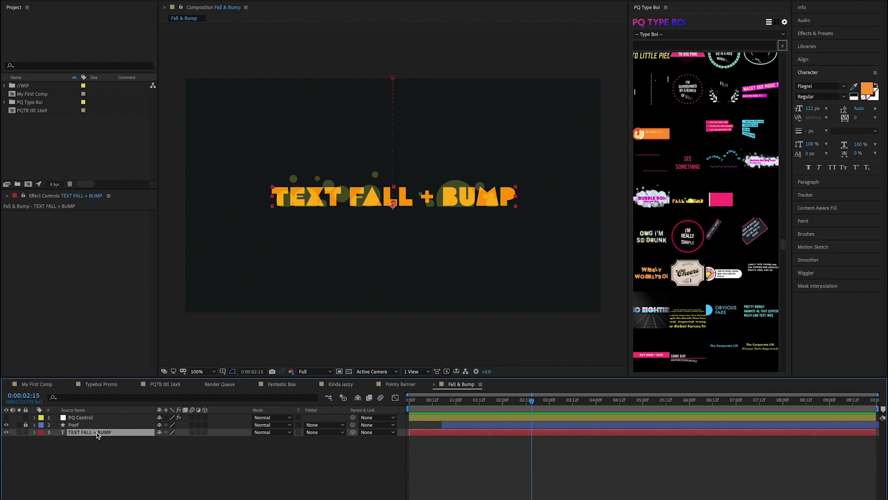
pyautogui.doubleClick(97, 434)
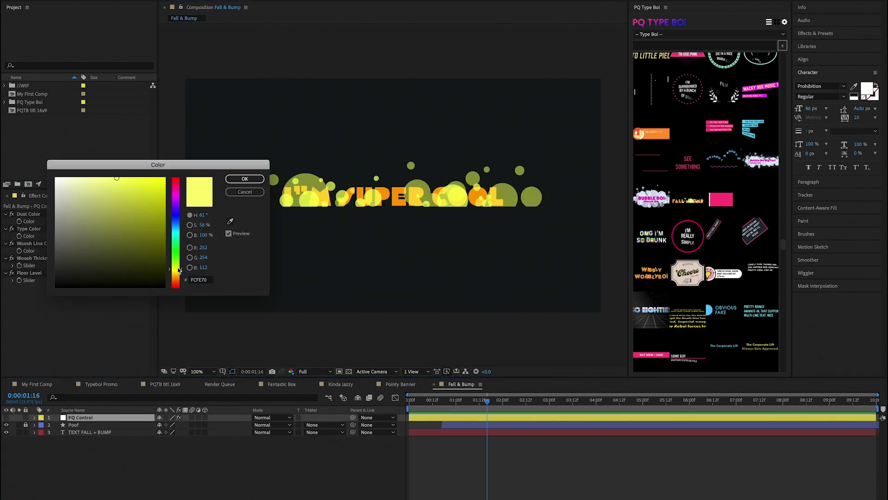
# Step: Set the Dust Color to cyan and shift the Type Color hue toward green
pyautogui.moveTo(179, 203); pyautogui.dragTo(179, 230)
pyautogui.moveTo(115, 179); pyautogui.dragTo(107, 170)
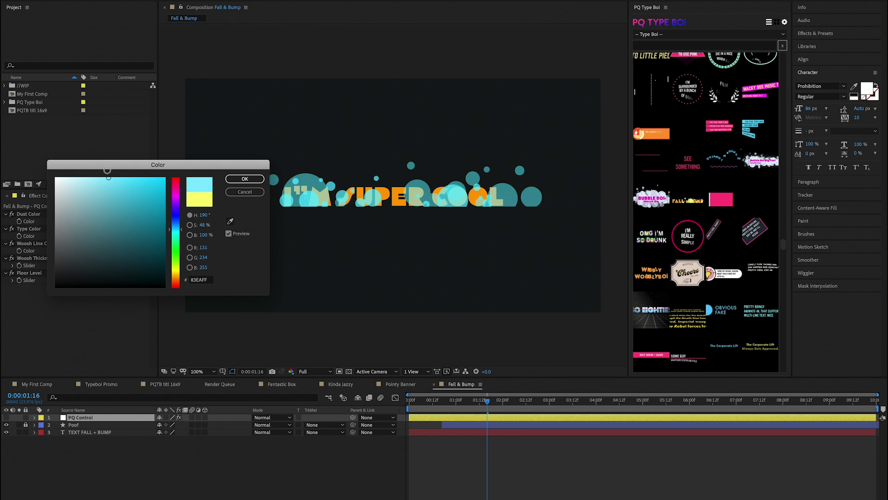
pyautogui.click(263, 179)
pyautogui.click(93, 237)
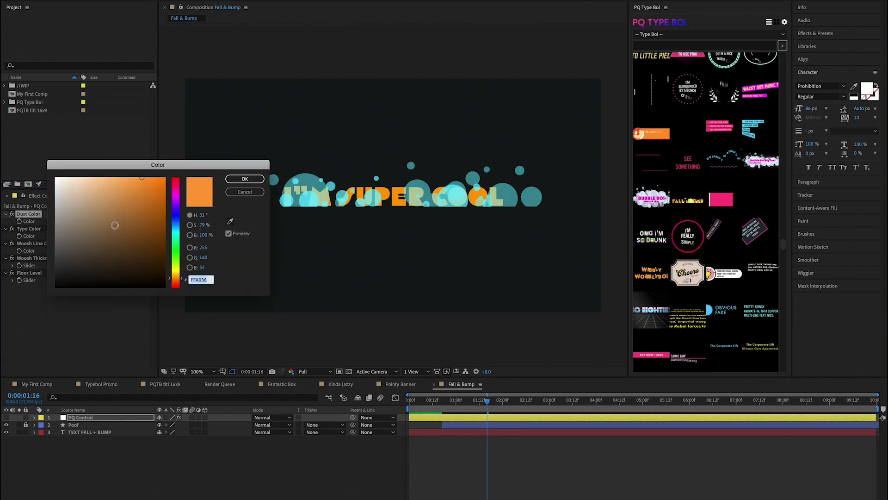
pyautogui.click(175, 243)
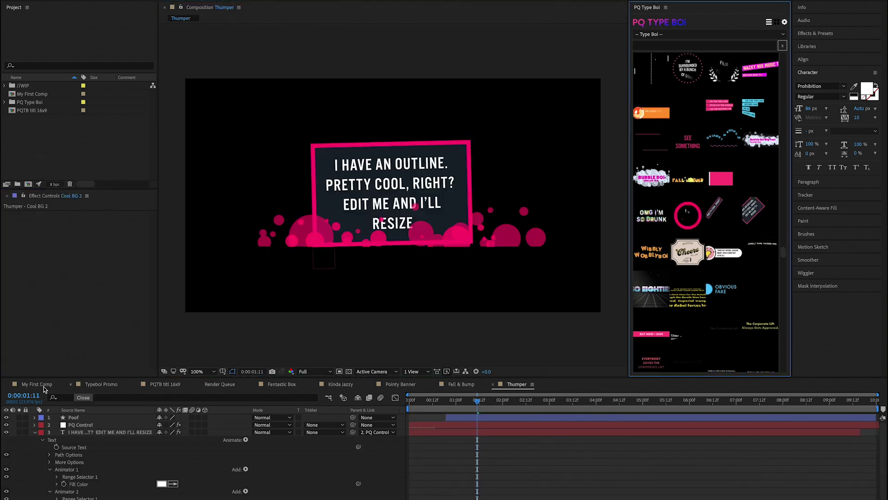
# Step: Retype the Flutter Lift text as ONE, TWO, THREE on three lines and preview it
pyautogui.click(104, 432)
pyautogui.click(42, 433)
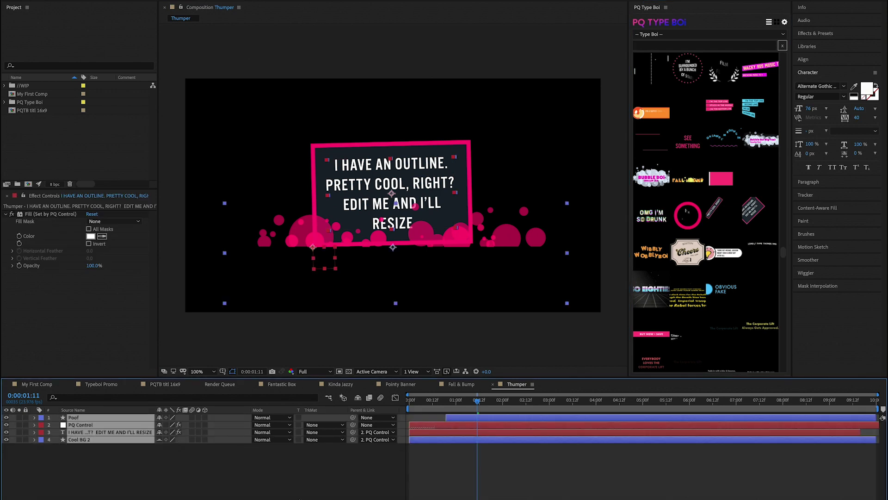
pyautogui.click(411, 400)
pyautogui.press('space')
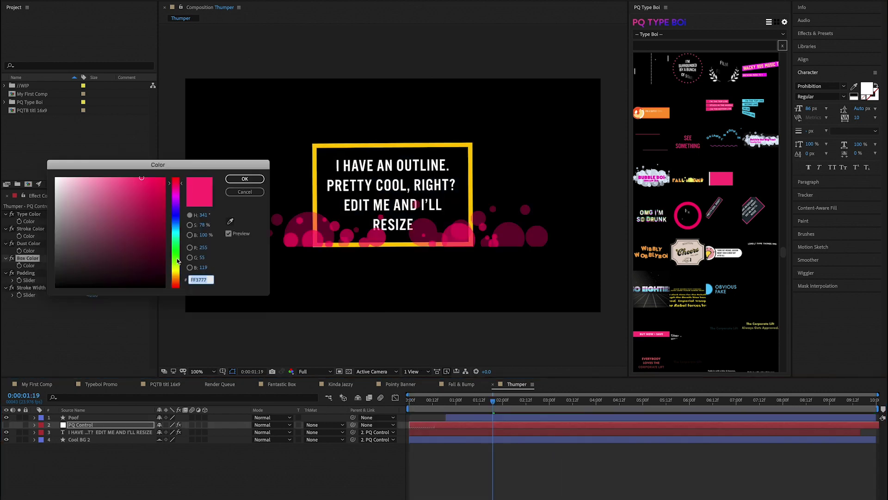
pyautogui.moveTo(178, 260); pyautogui.dragTo(179, 233)
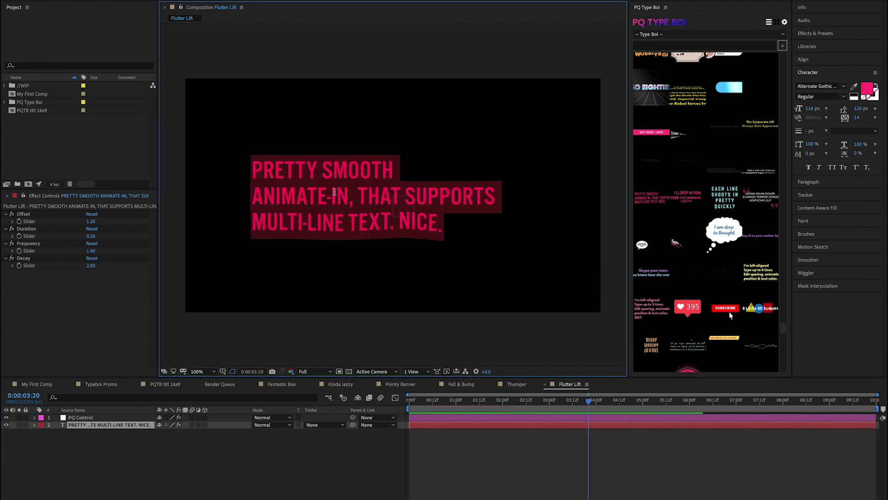
pyautogui.write('ONE ')
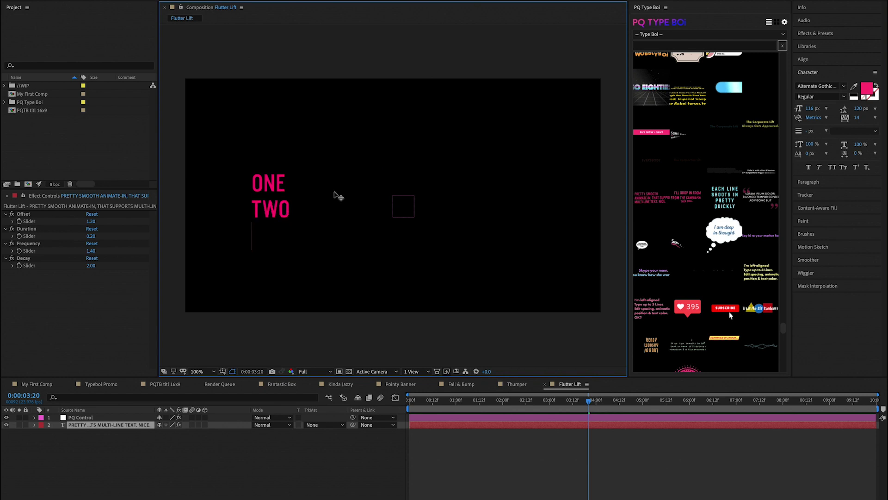
pyautogui.write('TWO THRE')
pyautogui.click(419, 400)
pyautogui.press('space')
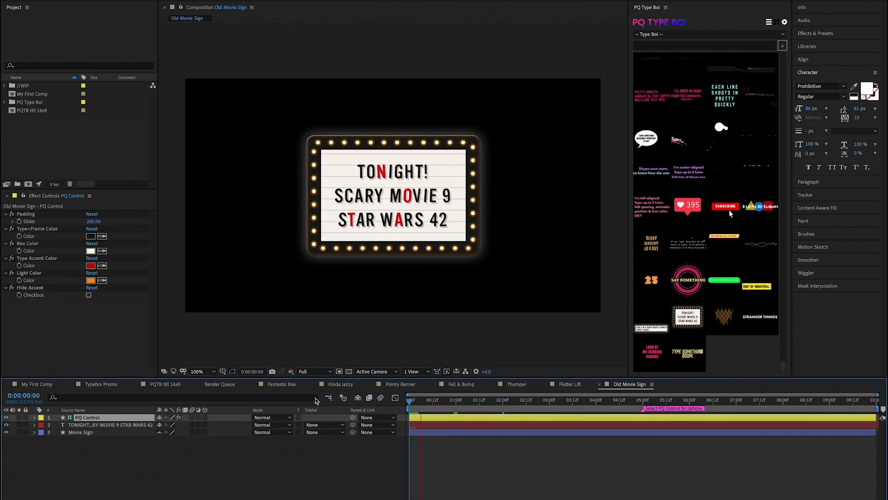
# Step: Start a fourth Old Movie Sign line for BACK TO THE FUTURE 100000
pyautogui.press('Return')
pyautogui.write('BACK TO THE FUT')
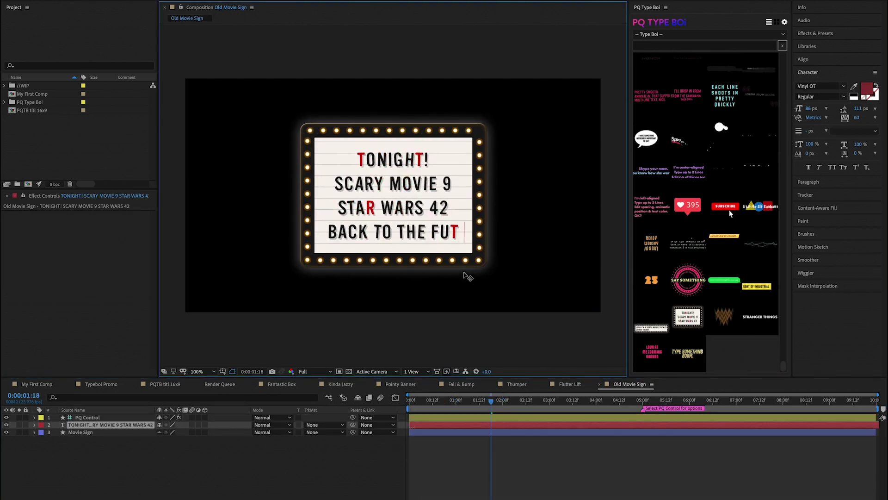
pyautogui.write('URE')
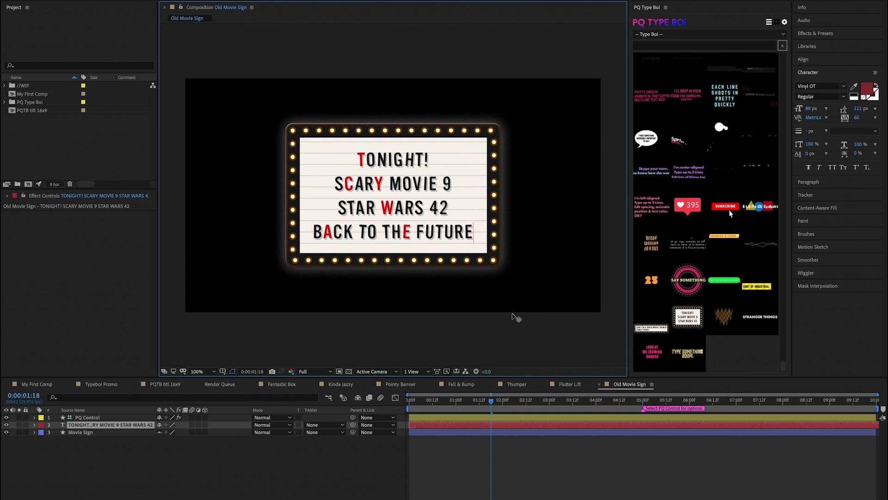
pyautogui.write(' 1')
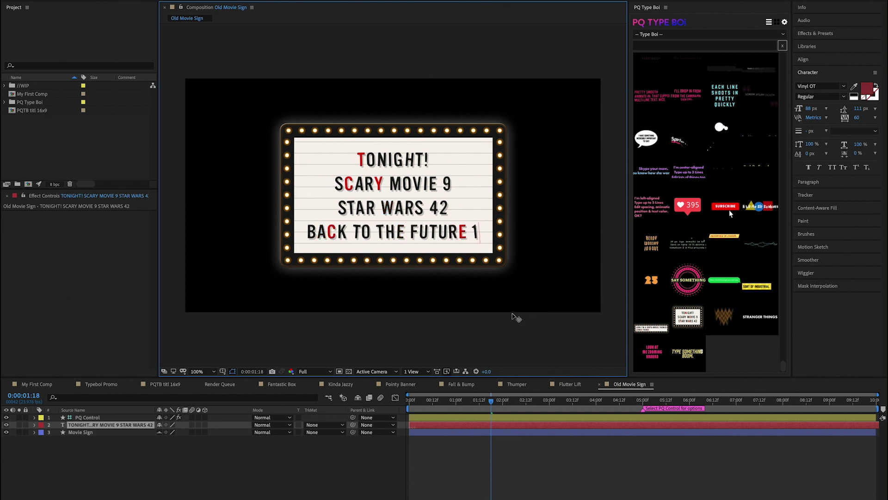
pyautogui.write('00000')
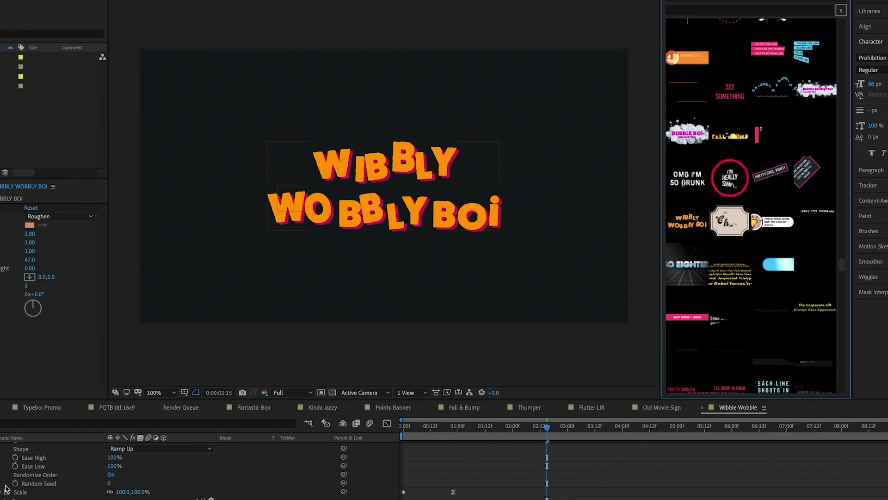
pyautogui.scroll(3, 7, 490)
# Step: Change the WIBBLY WOBBLY BOi Type color from orange to white in PQ Control
pyautogui.press('u')
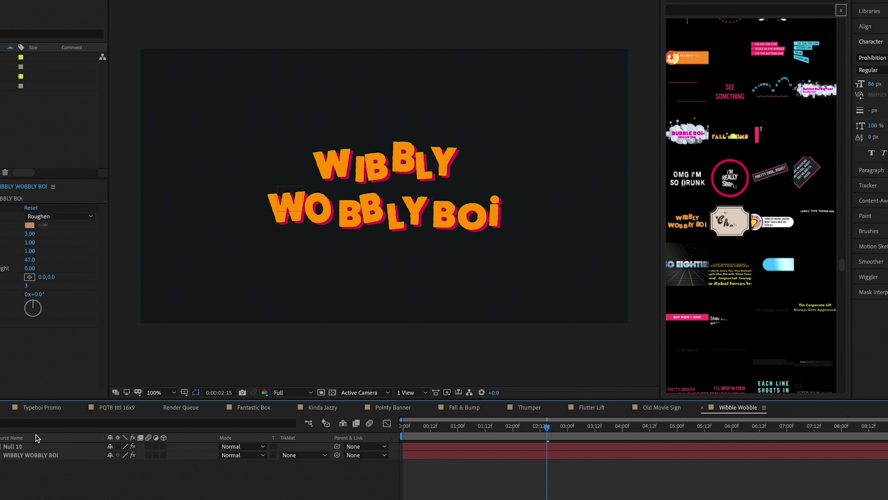
pyautogui.click(28, 447)
pyautogui.click(30, 217)
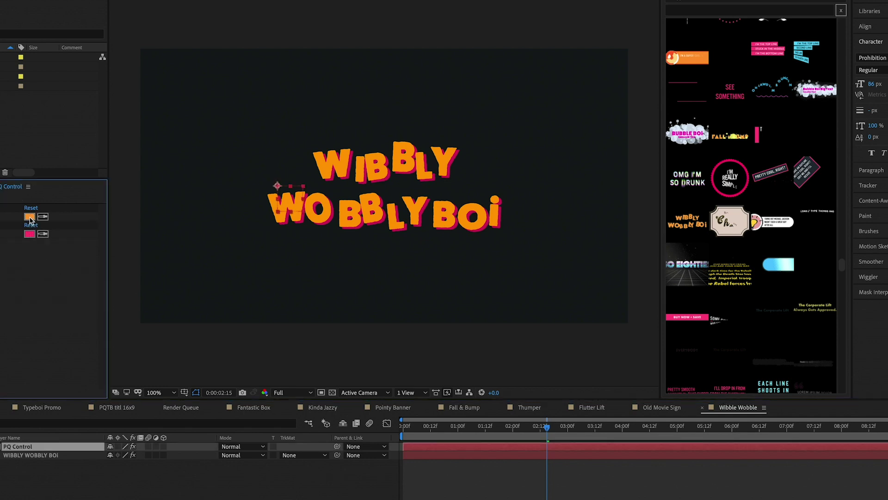
pyautogui.moveTo(42, 209); pyautogui.dragTo(1, 164)
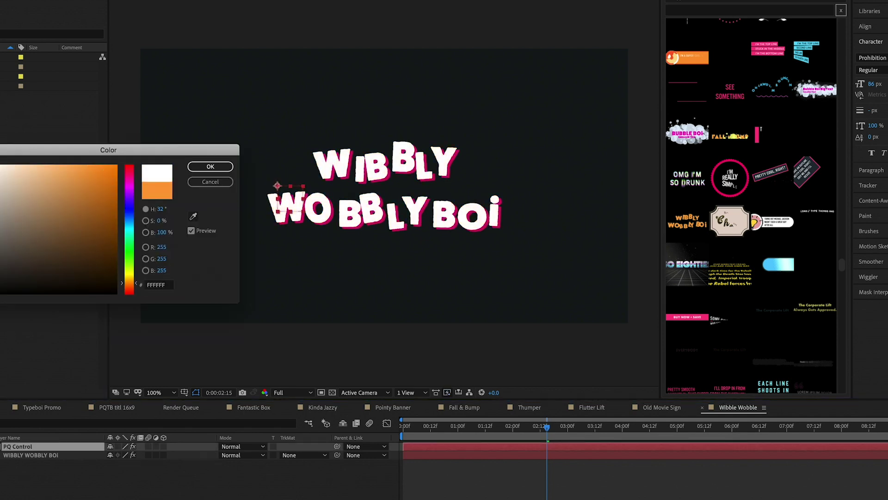
pyautogui.click(210, 166)
# Step: Scrub back to watch the text animate, then expand the PQ Type Boi project folder
pyautogui.moveTo(547, 426); pyautogui.dragTo(405, 426)
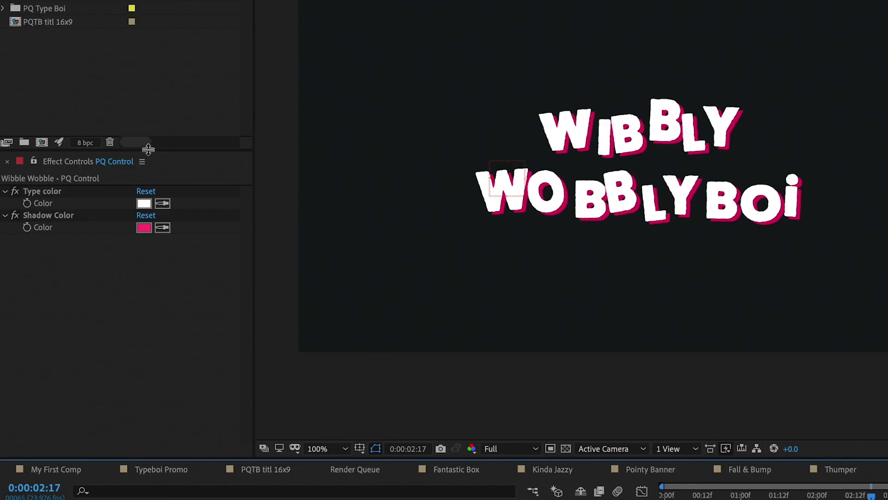
pyautogui.moveTo(148, 148); pyautogui.dragTo(148, 210)
pyautogui.click(4, 8)
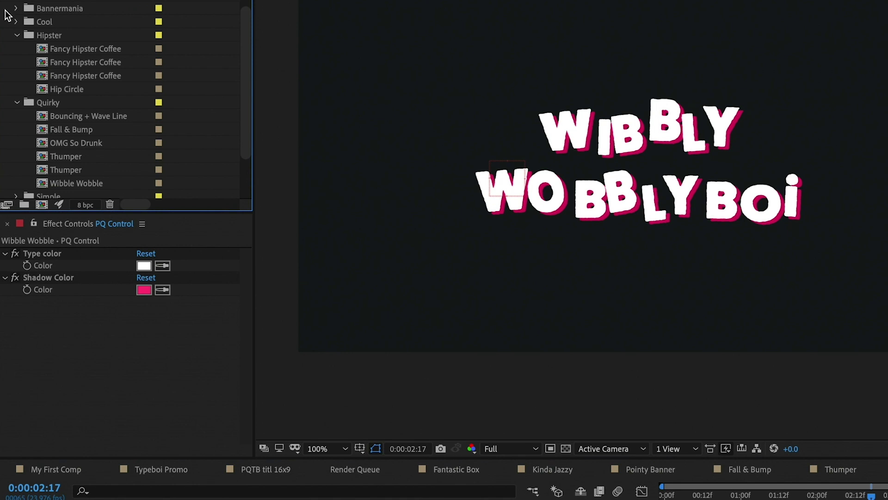
# Step: Collapse the Hipster folder in the Project panel
pyautogui.click(17, 35)
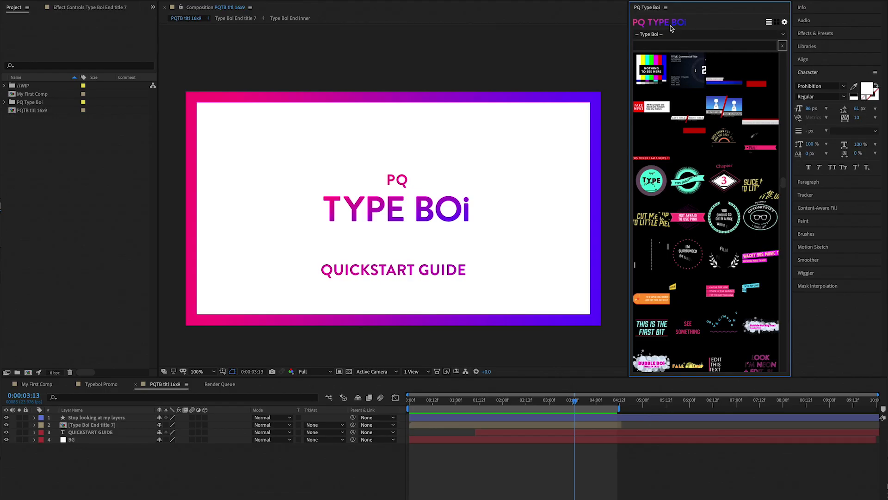